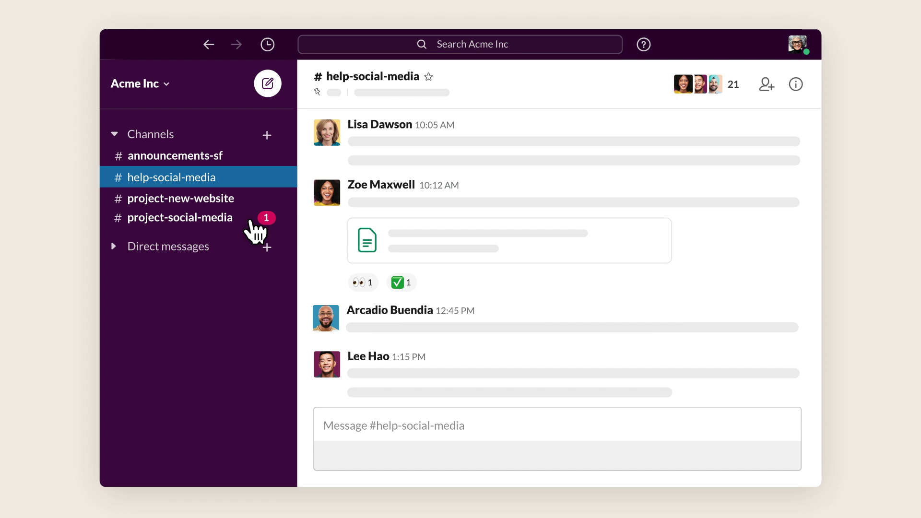
Open the #project-social-media channel from the sidebar to clear its unread mention
click(256, 229)
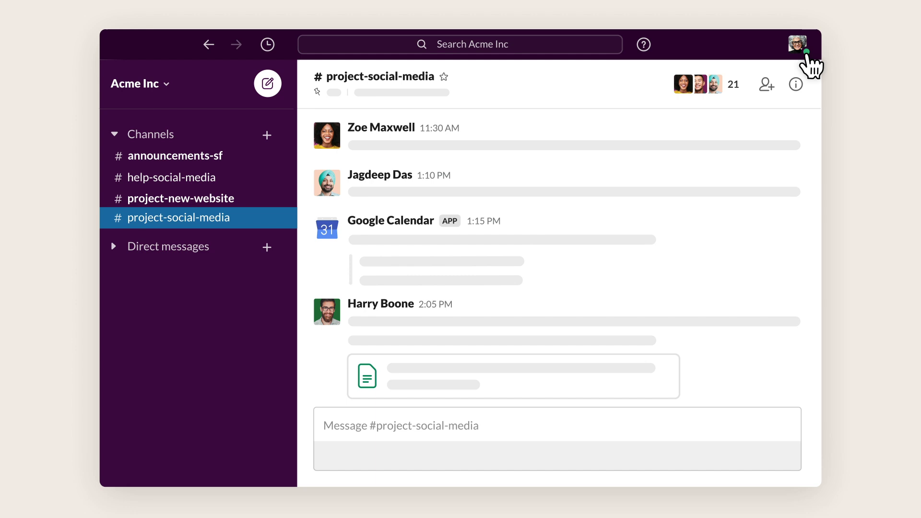
In Preferences, restrict notifications to weekdays, 8:00 AM to 5:00 PM
click(806, 62)
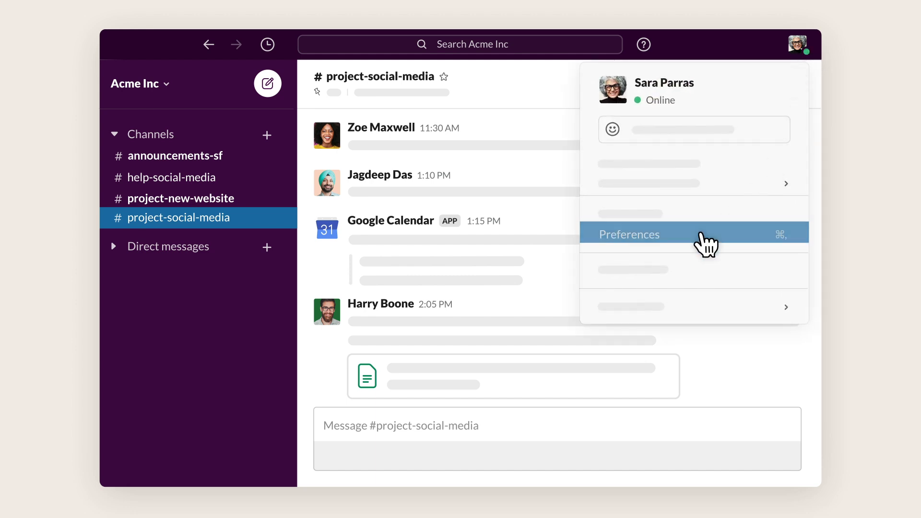
click(704, 238)
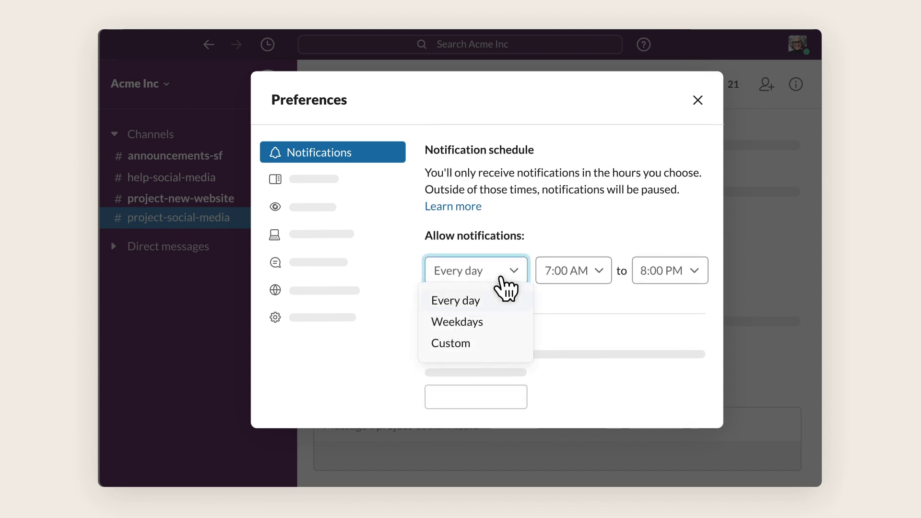
click(505, 322)
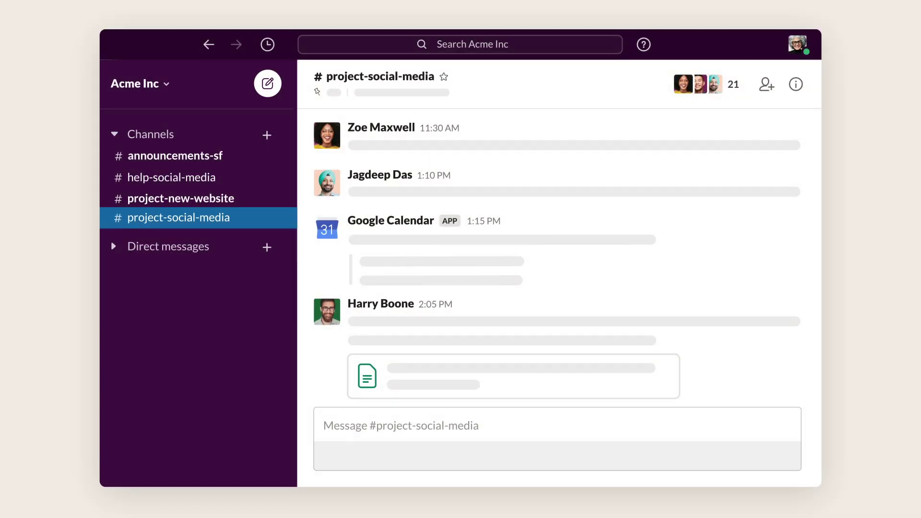
Pause notifications for 30 minutes from the account menu
click(815, 52)
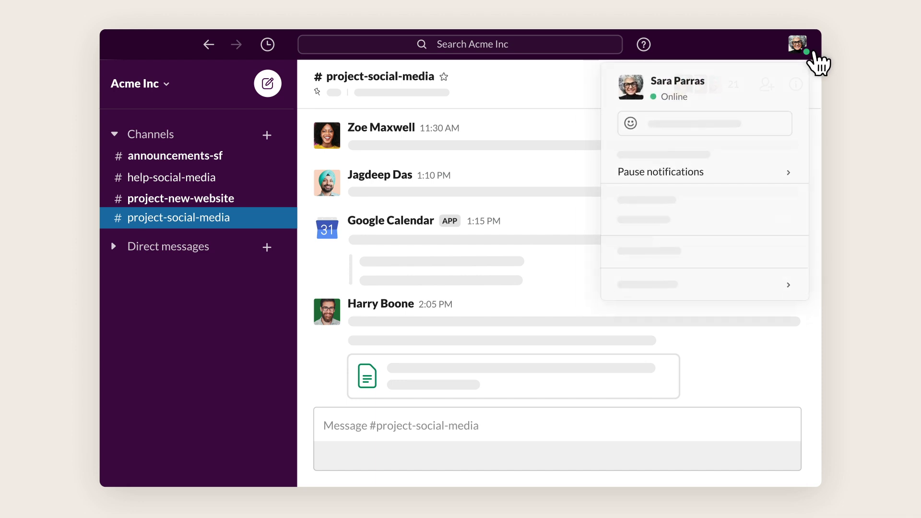
mouse_move(695, 184)
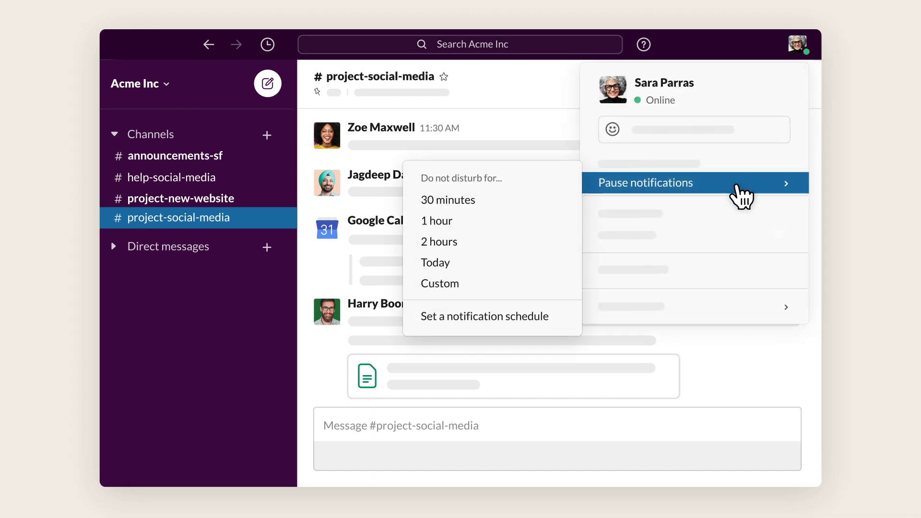
click(502, 205)
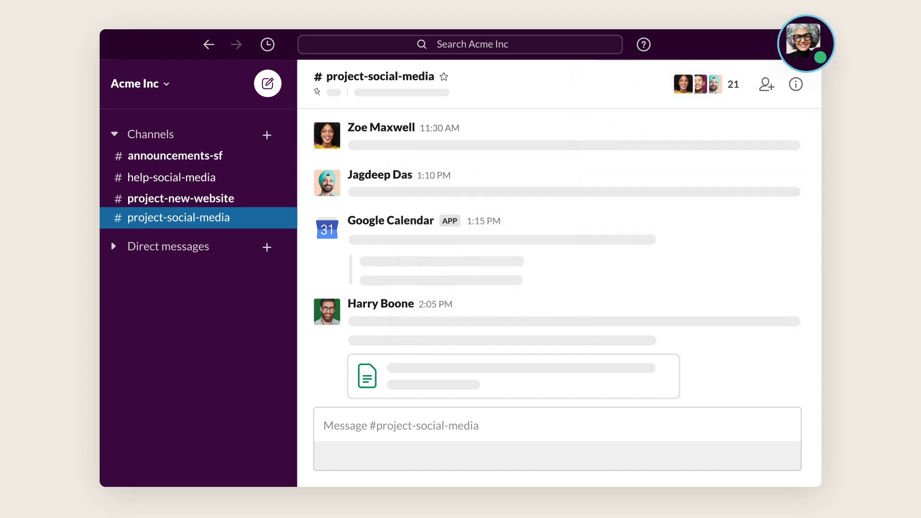